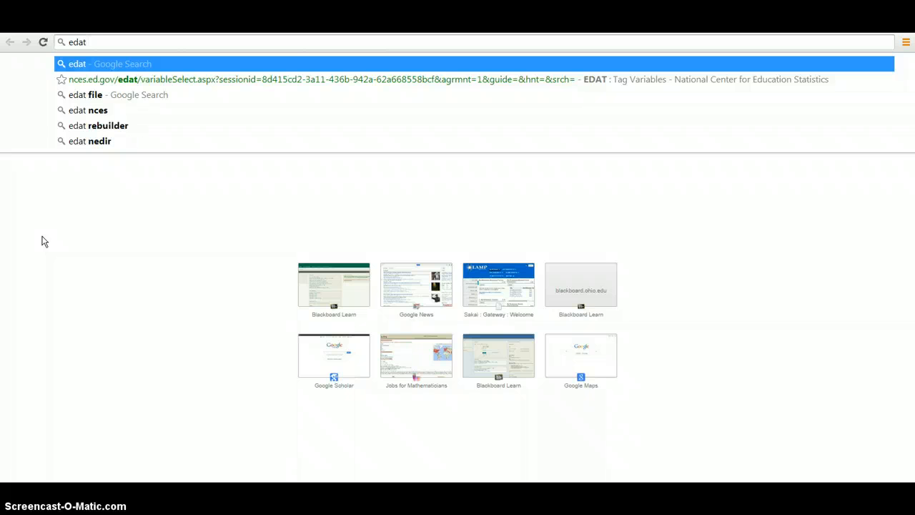
Search the web for "edat data" and open the EDAT home page of the National Center for Education Statistics.
{"action": "type", "text": "data"}
{"action": "key", "text": "Return"}
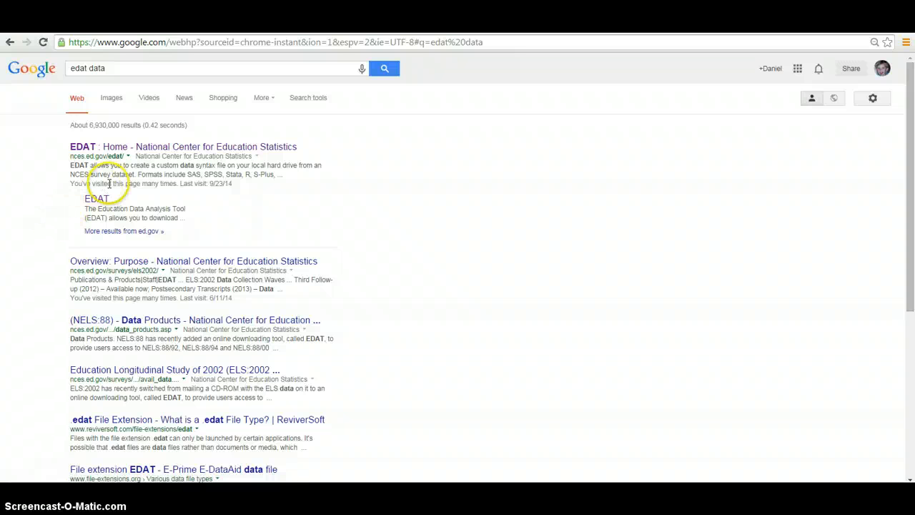
{"action": "left_click", "coordinate": [127, 148]}
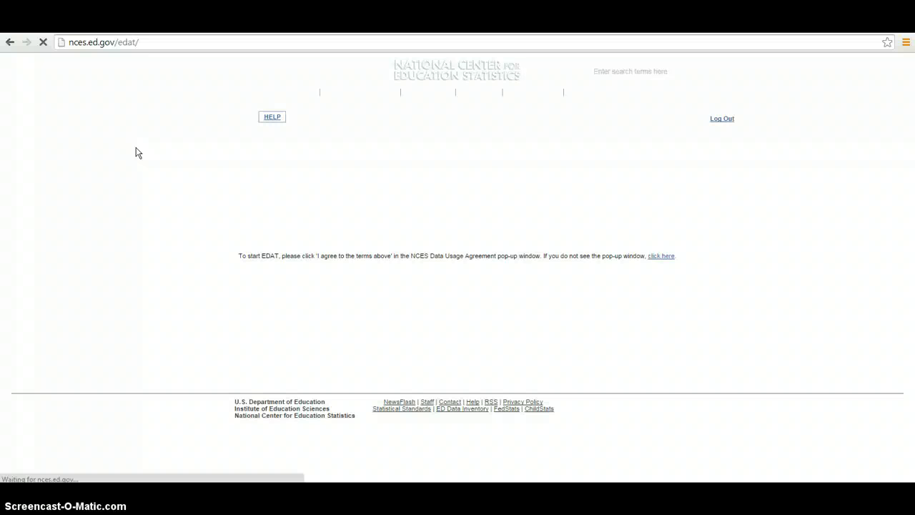
Agree to the NCES data usage terms and log in to EDAT with the prefilled account credentials.
{"action": "left_click", "coordinate": [661, 265]}
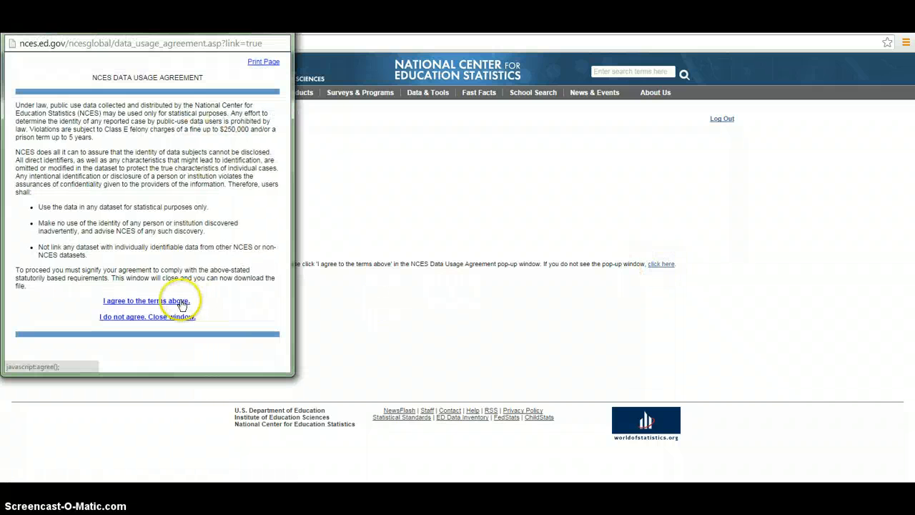
{"action": "left_click", "coordinate": [182, 303]}
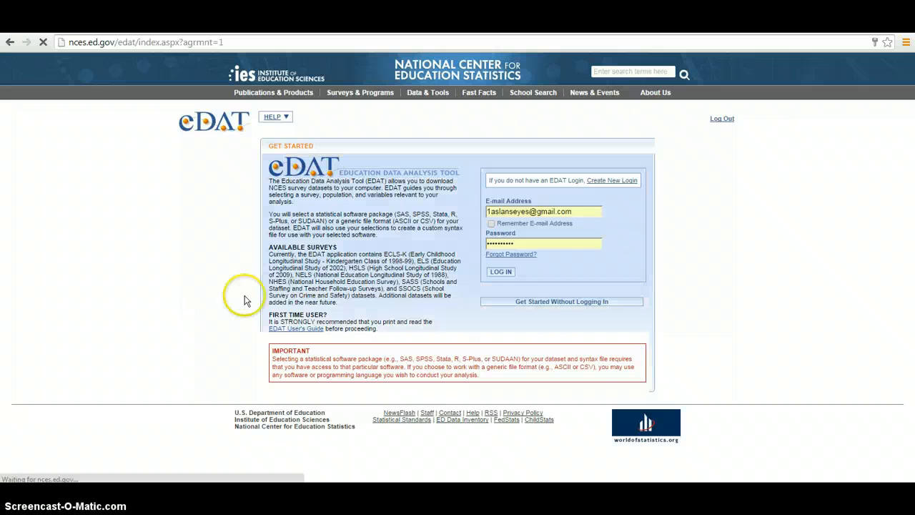
{"action": "left_click", "coordinate": [602, 183]}
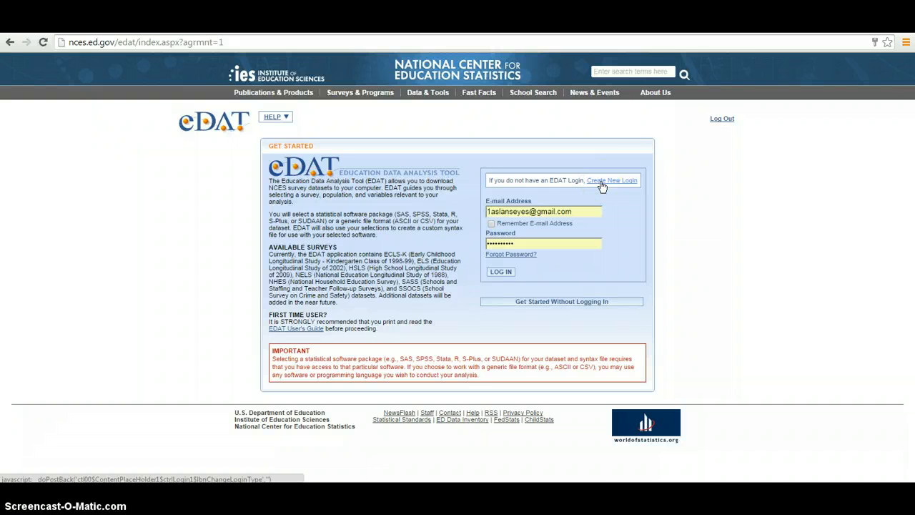
{"action": "left_click", "coordinate": [603, 187]}
{"action": "left_click", "coordinate": [605, 184]}
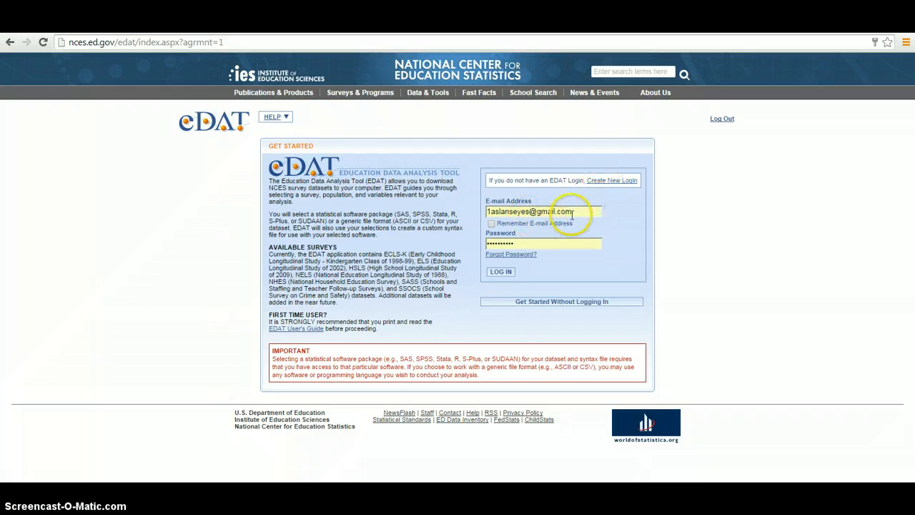
{"action": "left_click", "coordinate": [510, 273]}
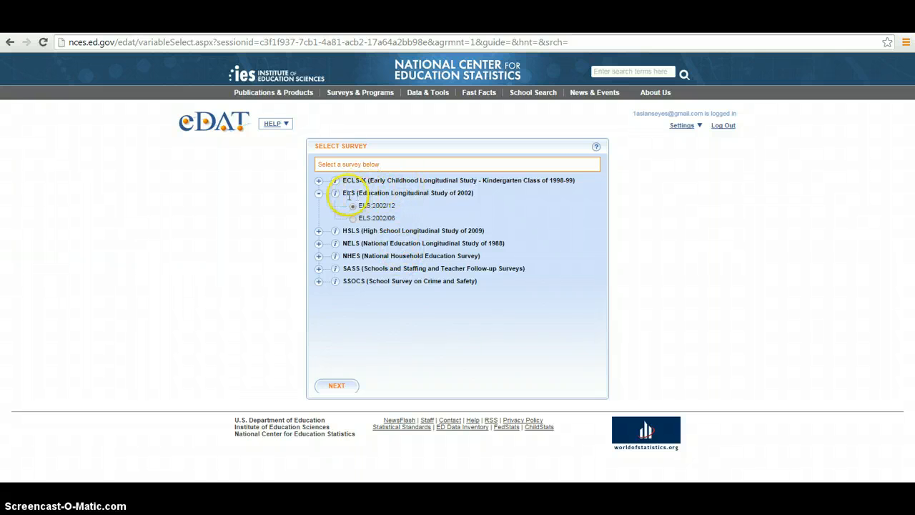
Select the ELS:2002/12 survey under the Education Longitudinal Study of 2002 and continue to its variables.
{"action": "left_click_drag", "start_coordinate": [341, 193], "coordinate": [474, 192]}
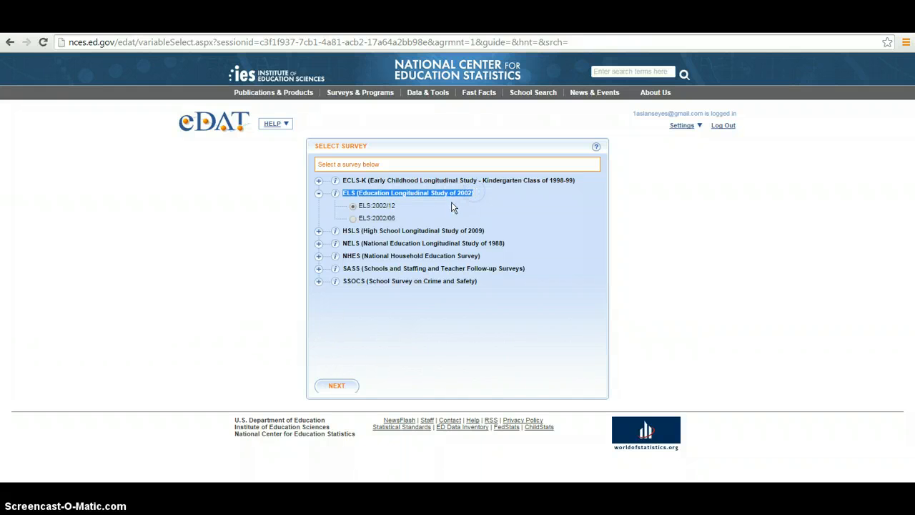
{"action": "left_click", "coordinate": [353, 218]}
{"action": "left_click", "coordinate": [352, 206]}
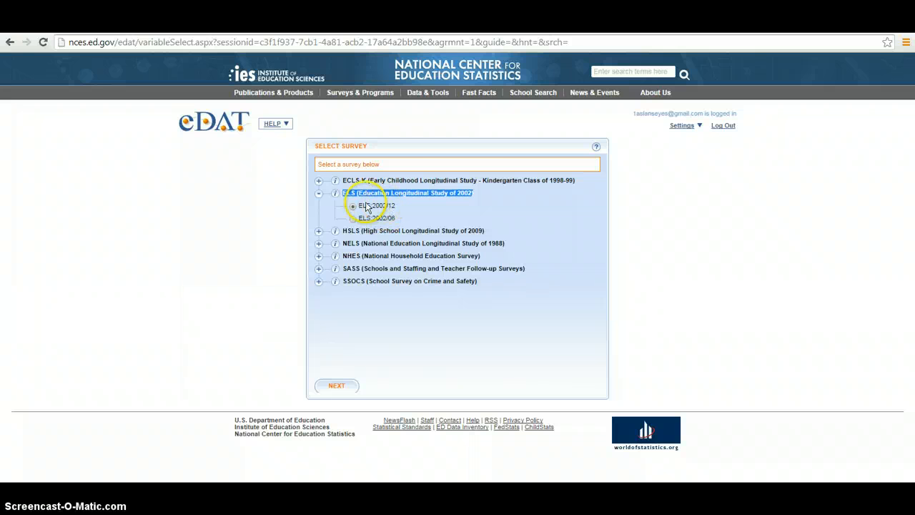
{"action": "left_click", "coordinate": [345, 386]}
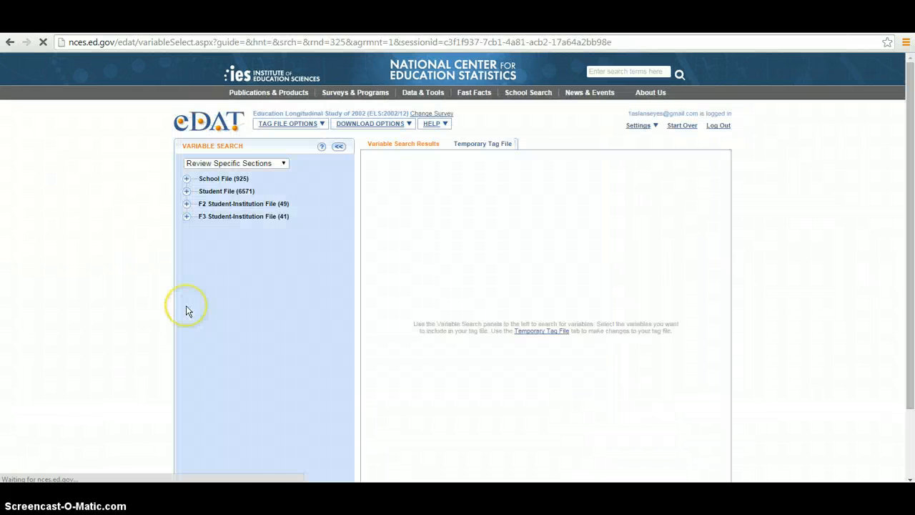
Switch the variable search to Search by Variable Name and search for F3stexp.
{"action": "scroll", "coordinate": [187, 311], "scroll_direction": "down", "scroll_amount": 1}
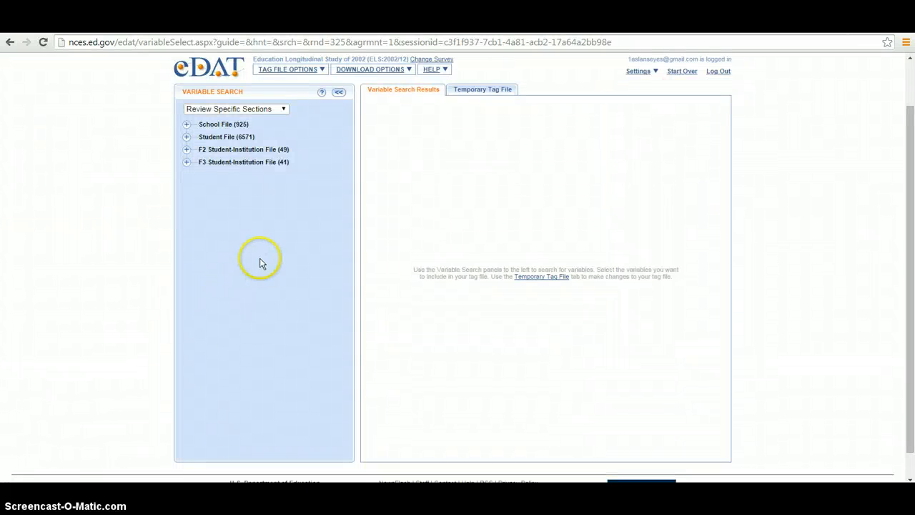
{"action": "left_click", "coordinate": [257, 115]}
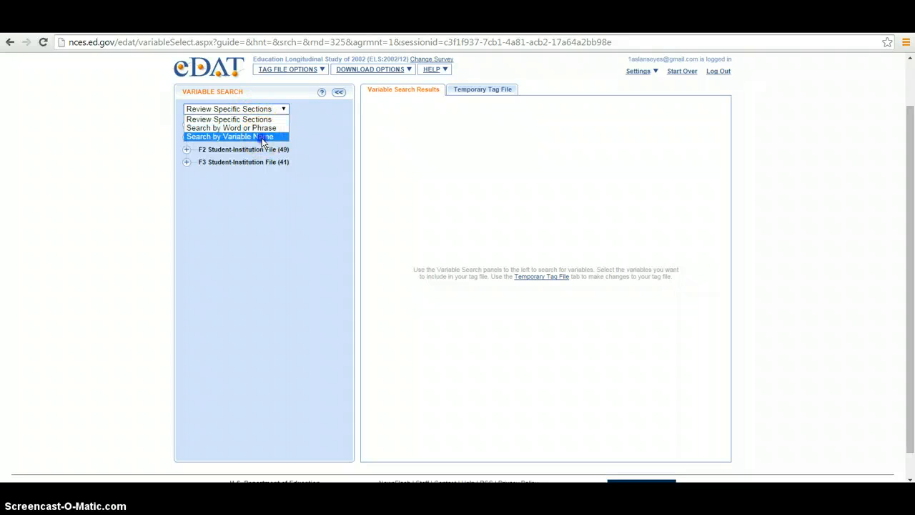
{"action": "left_click", "coordinate": [264, 138]}
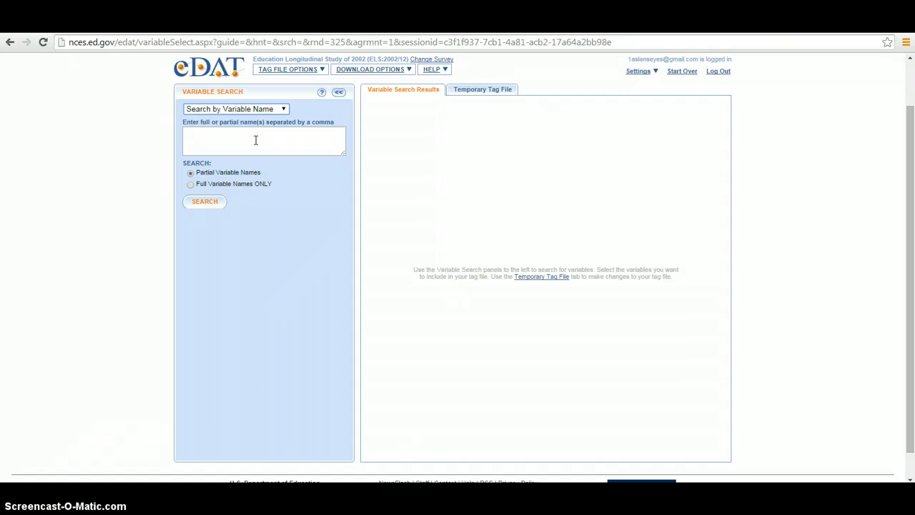
{"action": "left_click", "coordinate": [255, 140]}
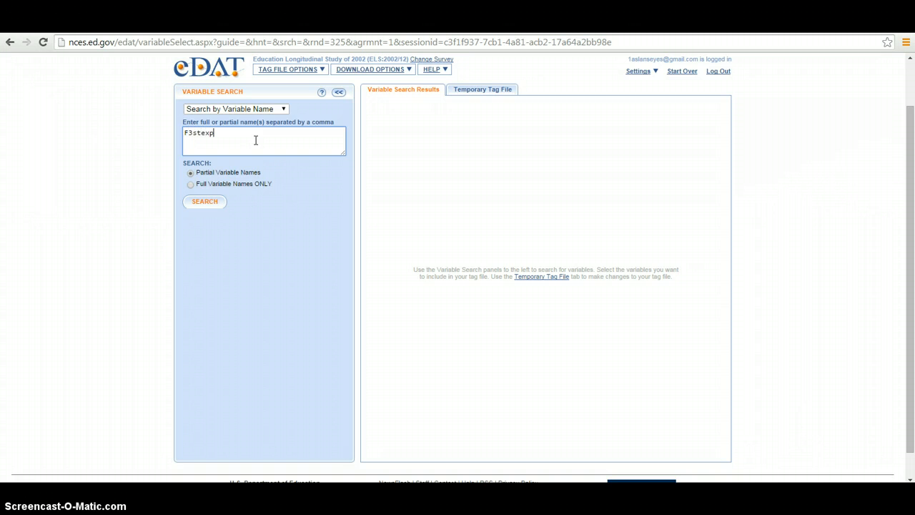
{"action": "key", "text": "Return"}
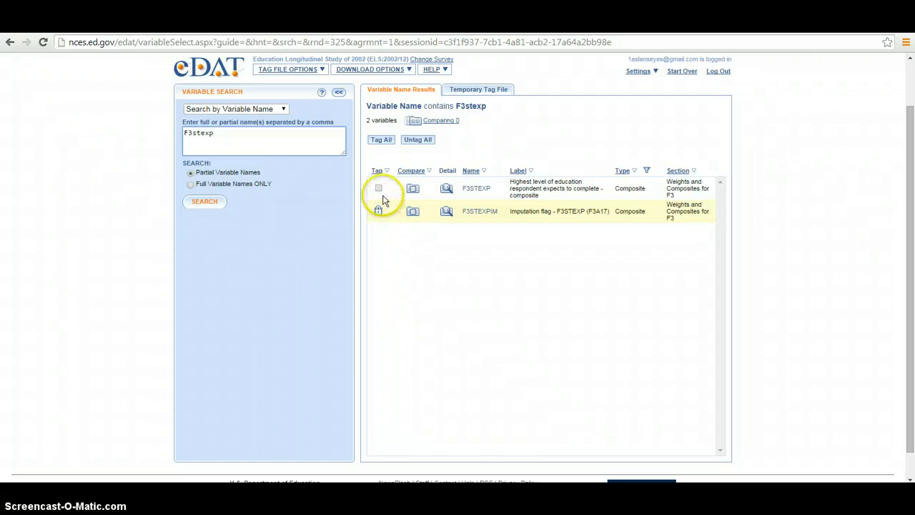
Examine the F3STEXP variable's details, including which respondents it applies to and its unweighted frequencies and percentages, and close them.
{"action": "left_click", "coordinate": [445, 191]}
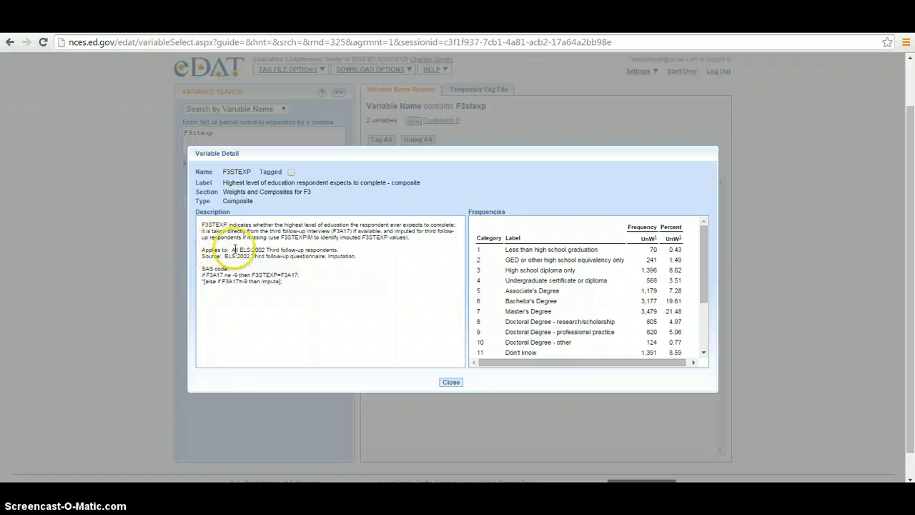
{"action": "left_click_drag", "start_coordinate": [213, 247], "coordinate": [315, 249]}
{"action": "triple_click", "coordinate": [315, 249]}
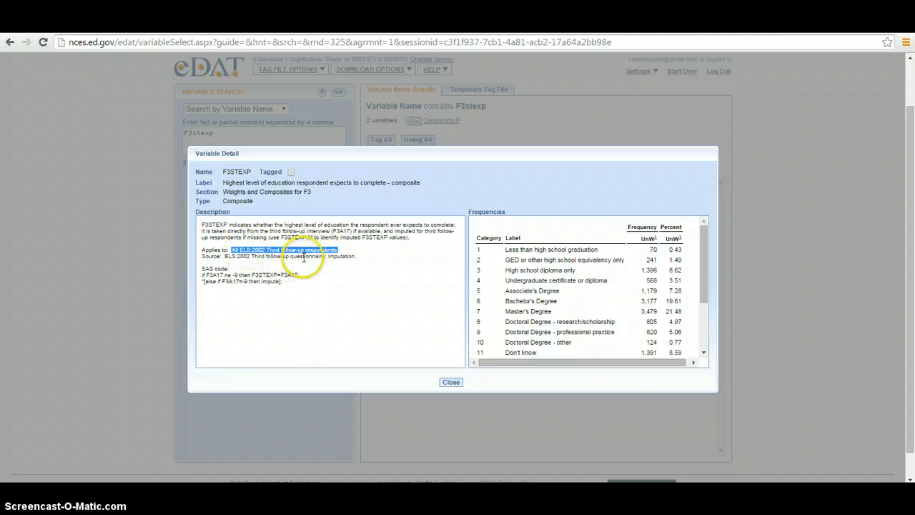
{"action": "mouse_move", "coordinate": [706, 252]}
{"action": "left_mouse_down"}
{"action": "mouse_move", "coordinate": [703, 297]}
{"action": "mouse_move", "coordinate": [704, 235]}
{"action": "left_mouse_up"}
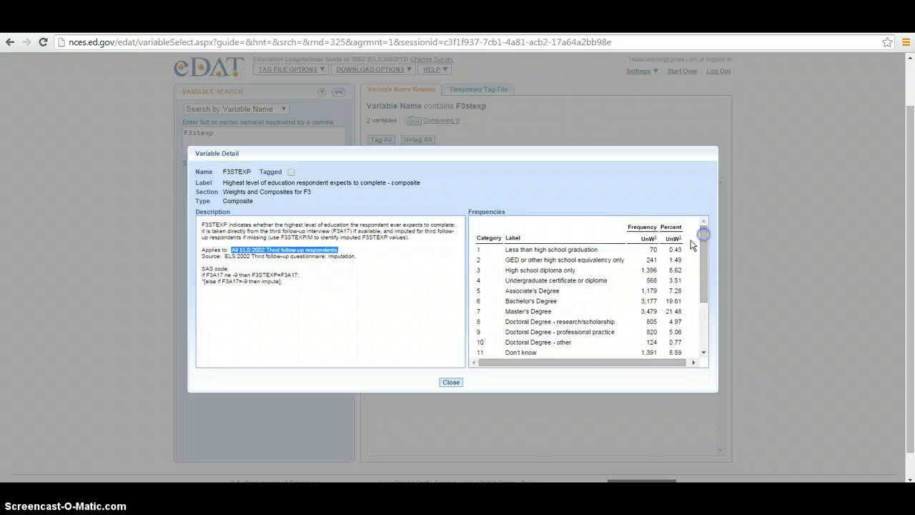
{"action": "double_click", "coordinate": [648, 238]}
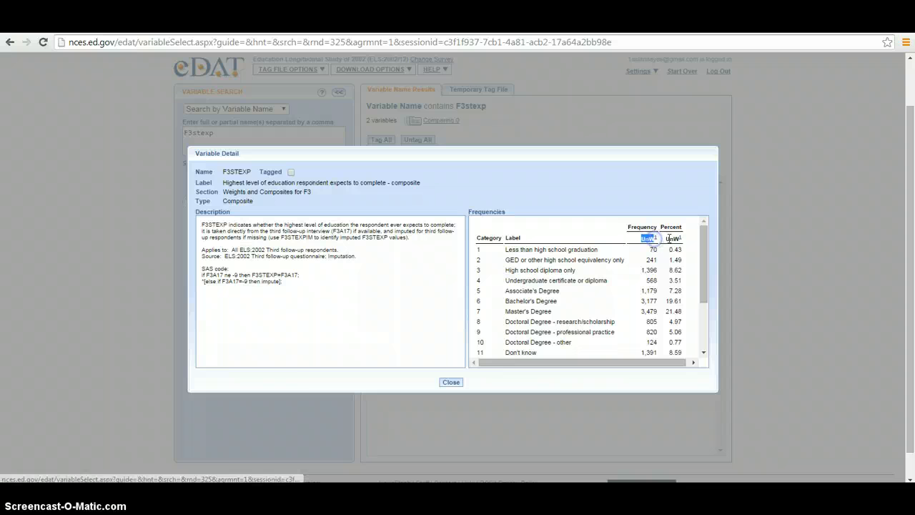
{"action": "double_click", "coordinate": [673, 239]}
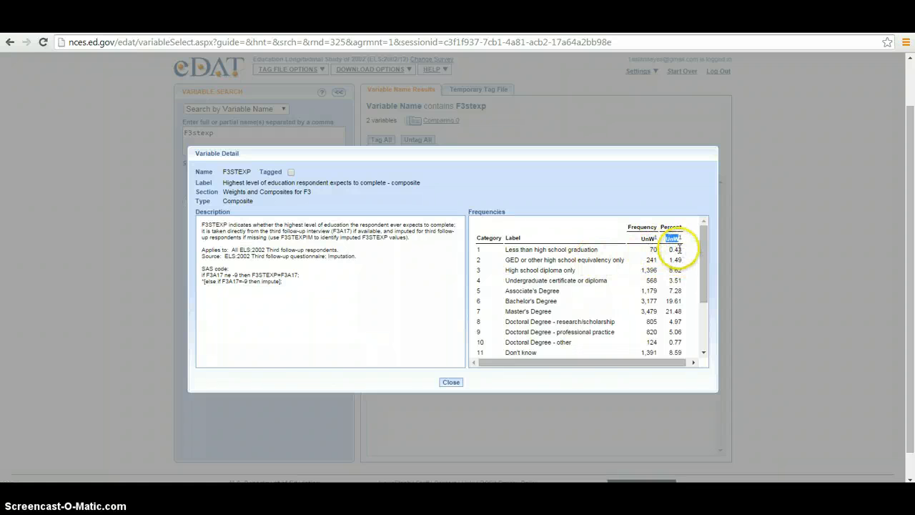
{"action": "left_click_drag", "start_coordinate": [704, 243], "coordinate": [706, 311]}
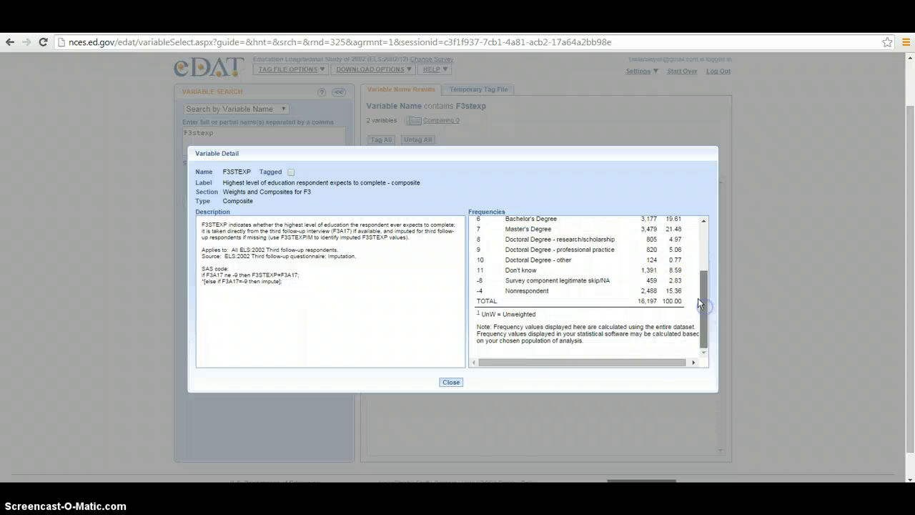
{"action": "left_click_drag", "start_coordinate": [703, 295], "coordinate": [703, 293]}
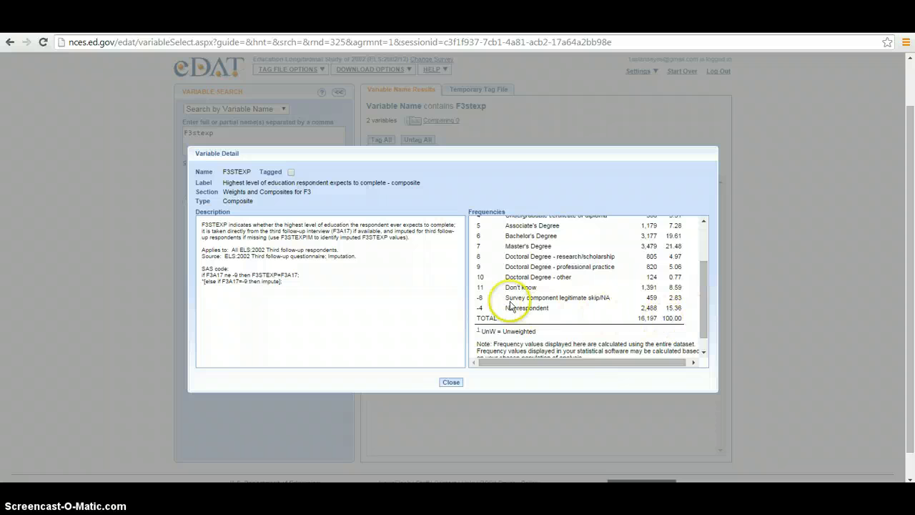
{"action": "left_click_drag", "start_coordinate": [665, 307], "coordinate": [700, 262]}
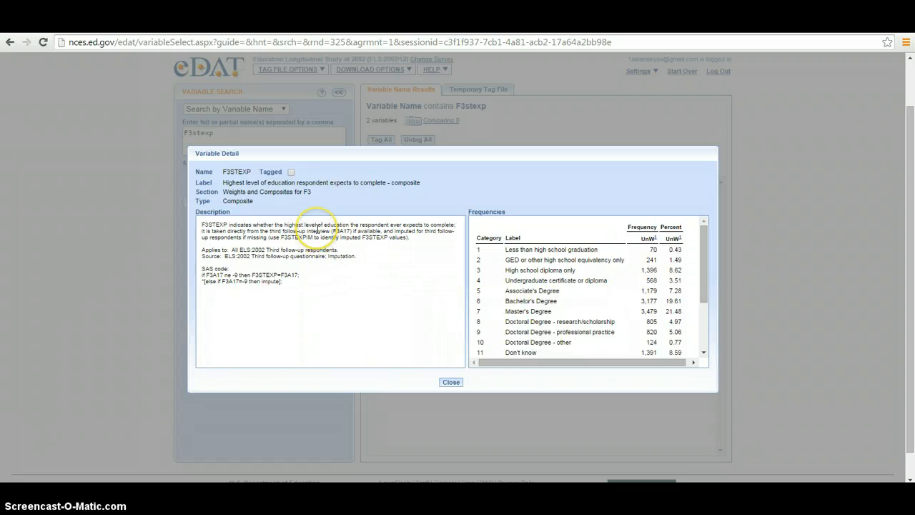
{"action": "left_click", "coordinate": [451, 384]}
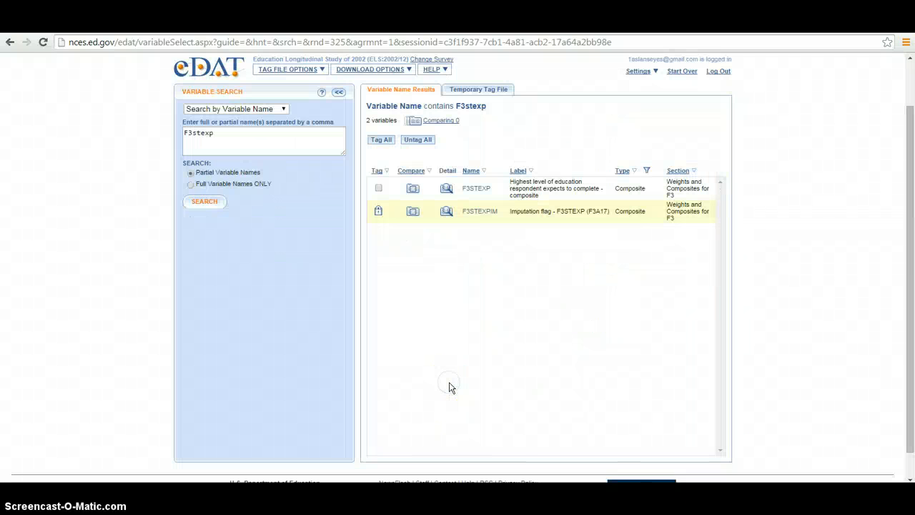
Tag the F3STEXP variable and start the Download Data and Syntax Files process.
{"action": "left_click", "coordinate": [379, 188]}
{"action": "scroll", "coordinate": [431, 265], "scroll_direction": "up", "scroll_amount": 1}
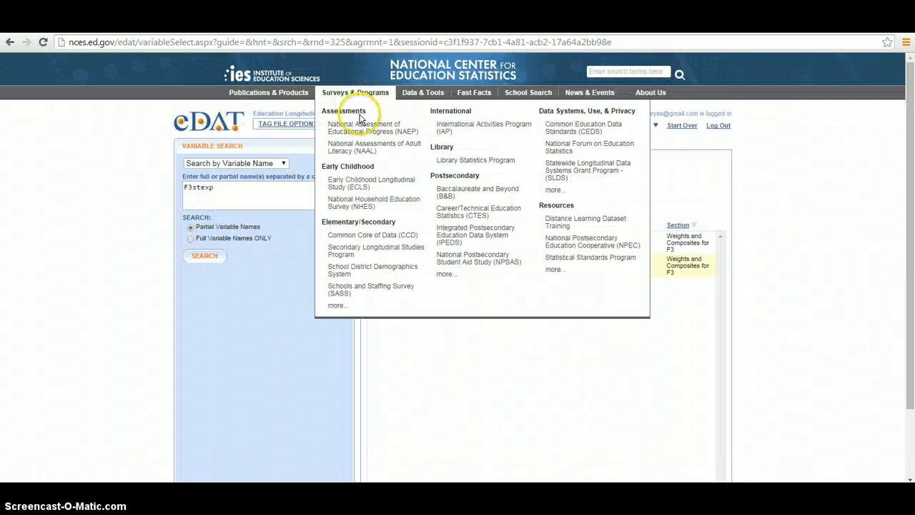
{"action": "mouse_move", "coordinate": [359, 125]}
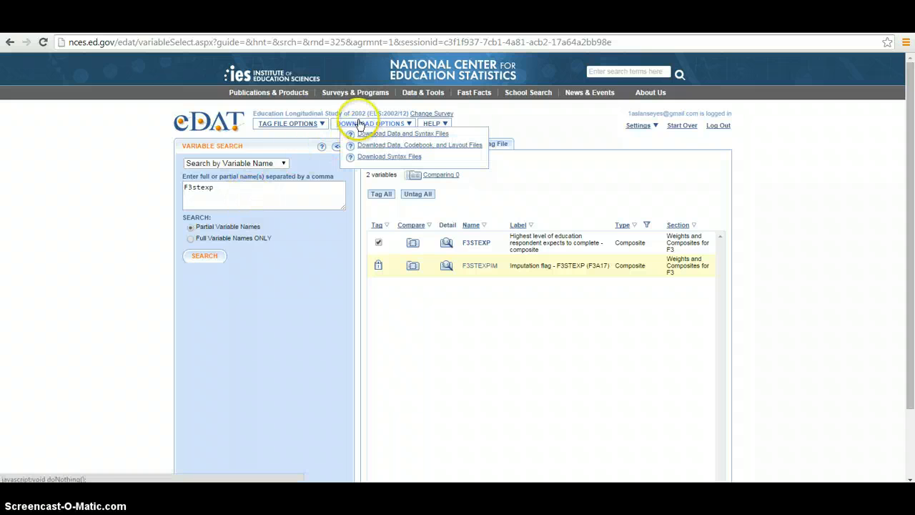
{"action": "left_click", "coordinate": [369, 134]}
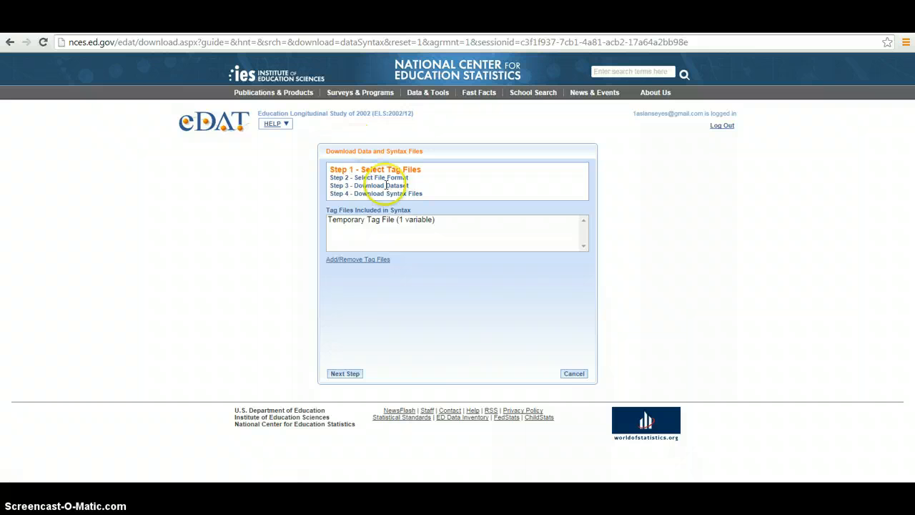
Use the Temporary Tag File for the download and choose CSV (layout file) as the file format.
{"action": "left_click", "coordinate": [393, 222]}
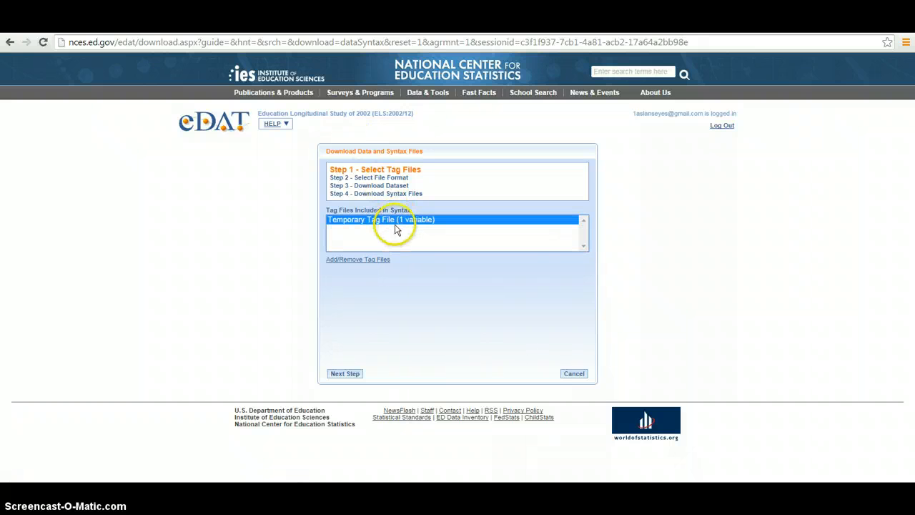
{"action": "left_click", "coordinate": [351, 373]}
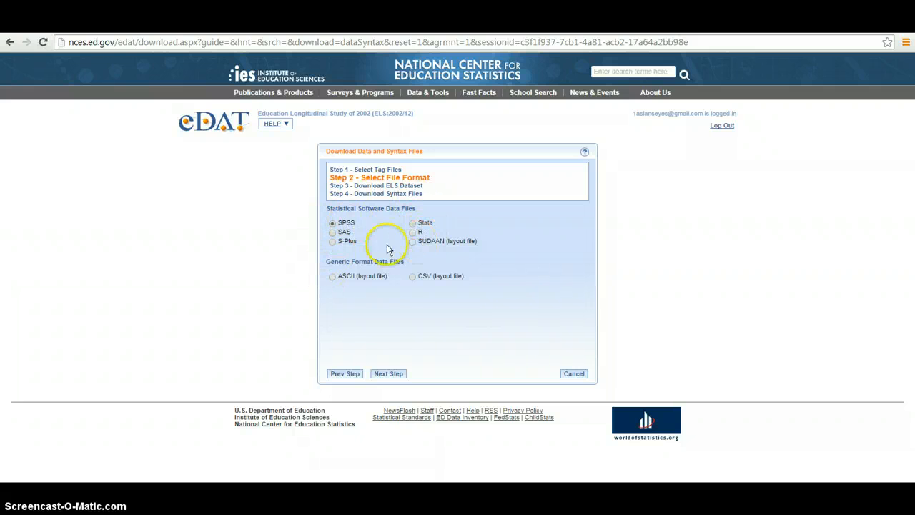
{"action": "left_click", "coordinate": [413, 278]}
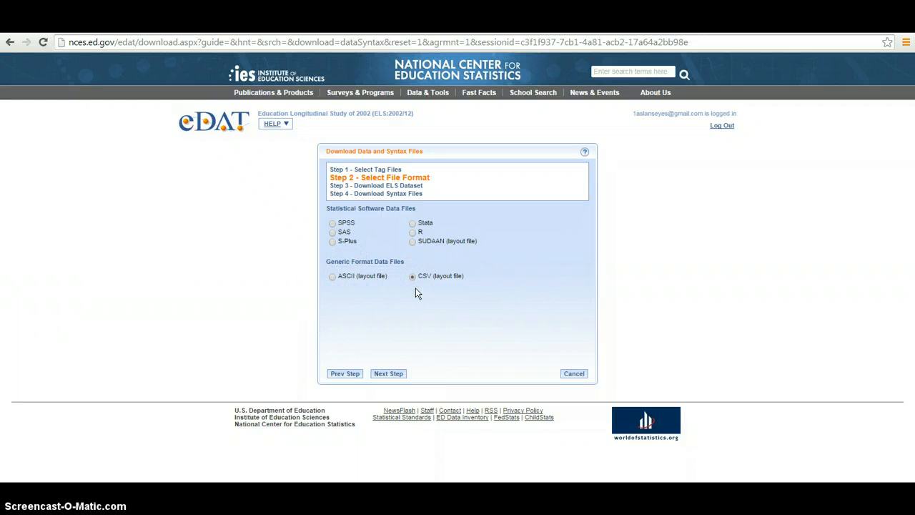